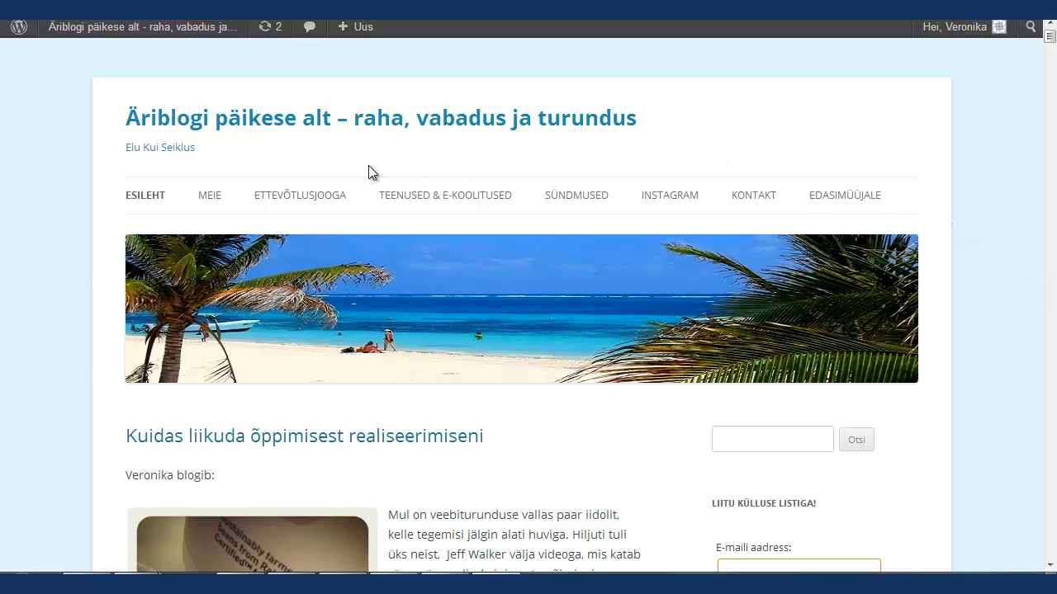
- Add a new page in the site's admin area with the title "leht" and "..." as its content
mouse_move(465, 202)
key("ctrl+Tab")
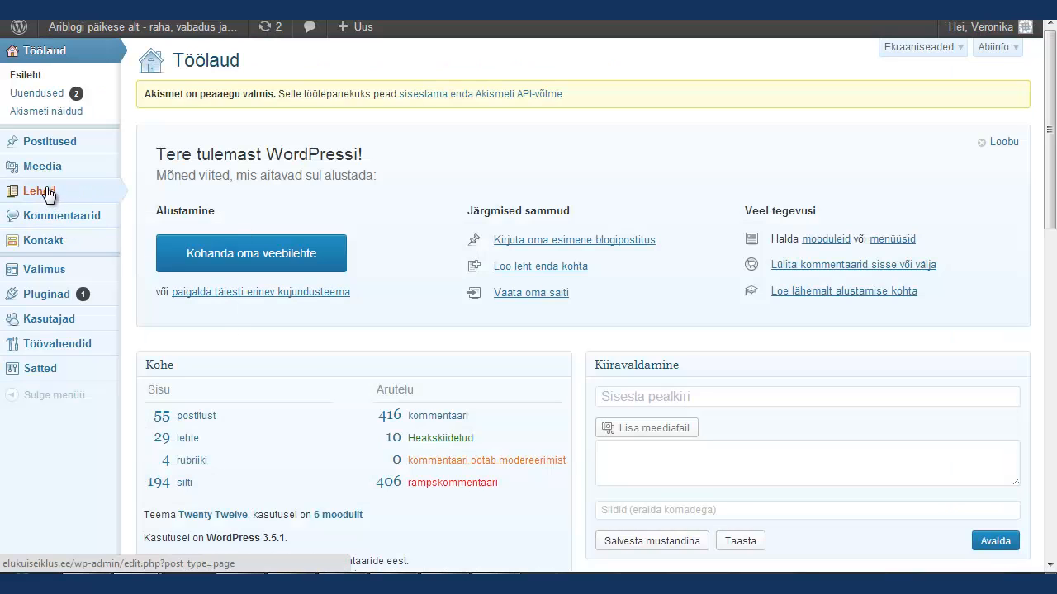
mouse_move(50, 191)
left_click(147, 211)
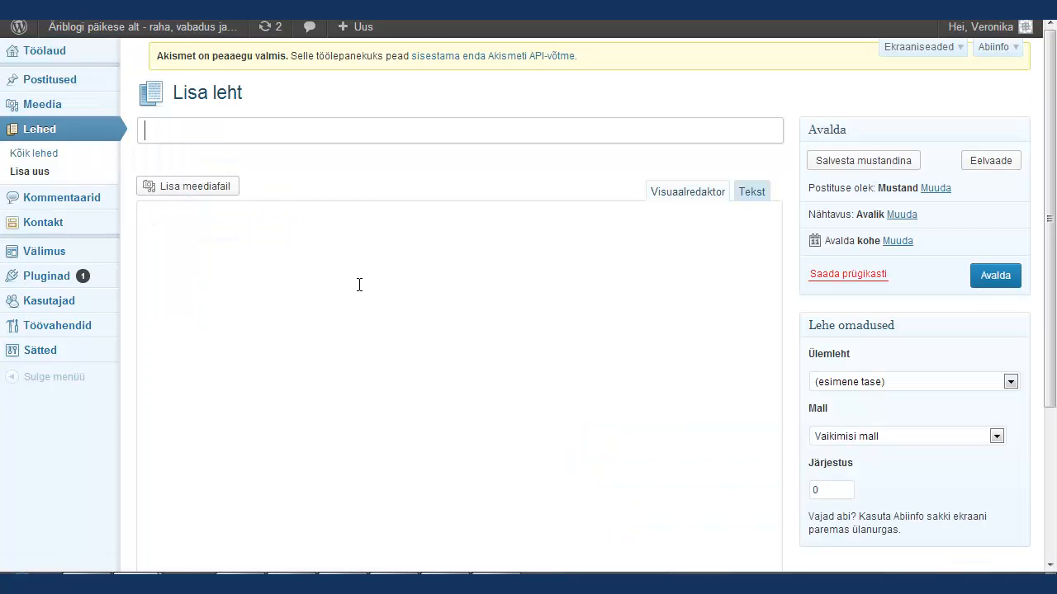
type("leht")
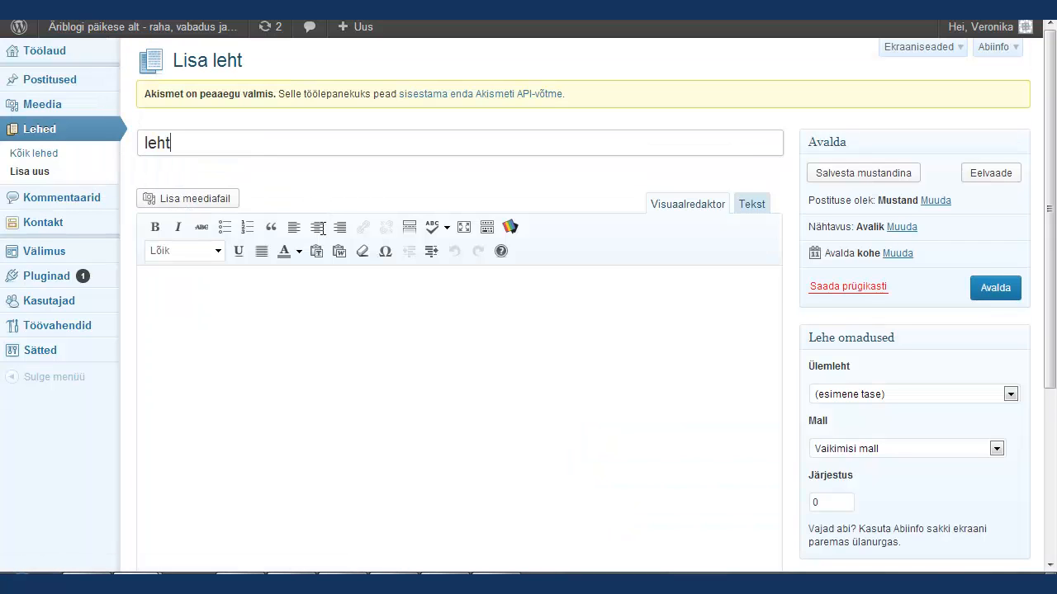
left_click(367, 373)
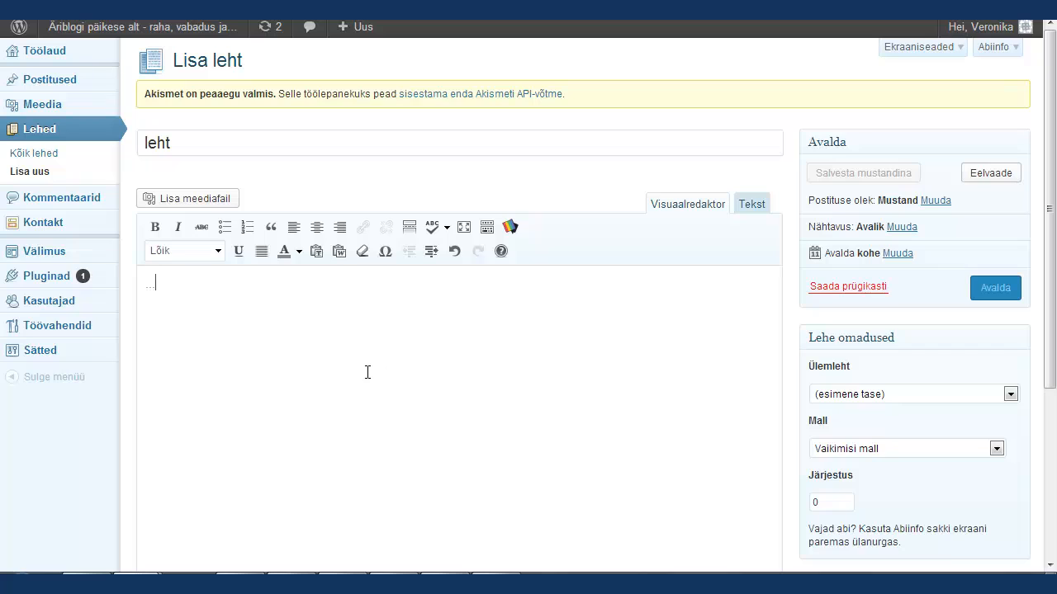
- Keep the page at the top level (esimene tase) with the default template (Vaikimisi mall) and publish it
left_click(855, 398)
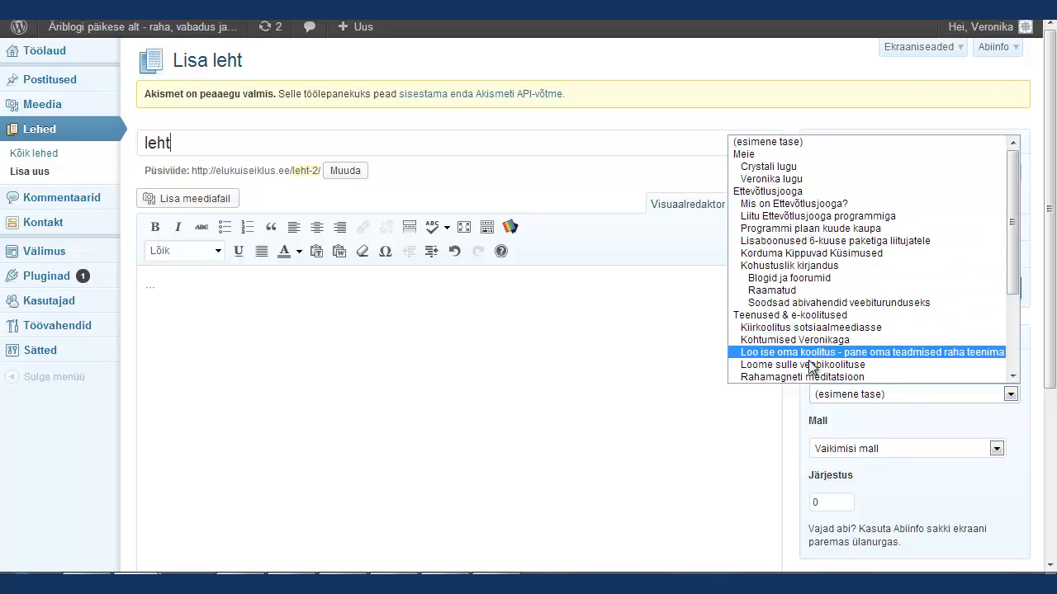
left_click(777, 421)
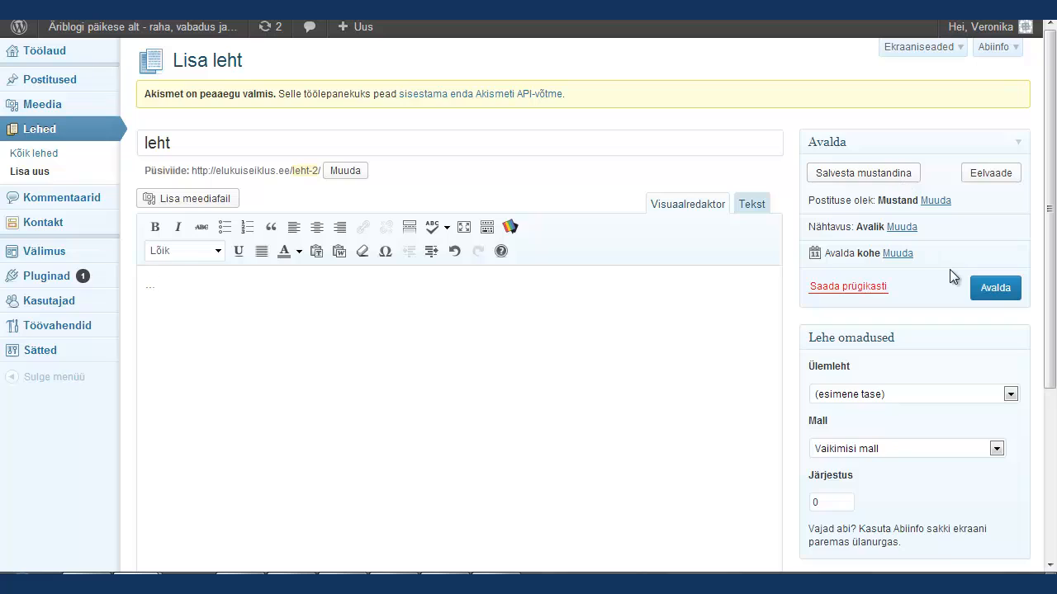
left_click(979, 450)
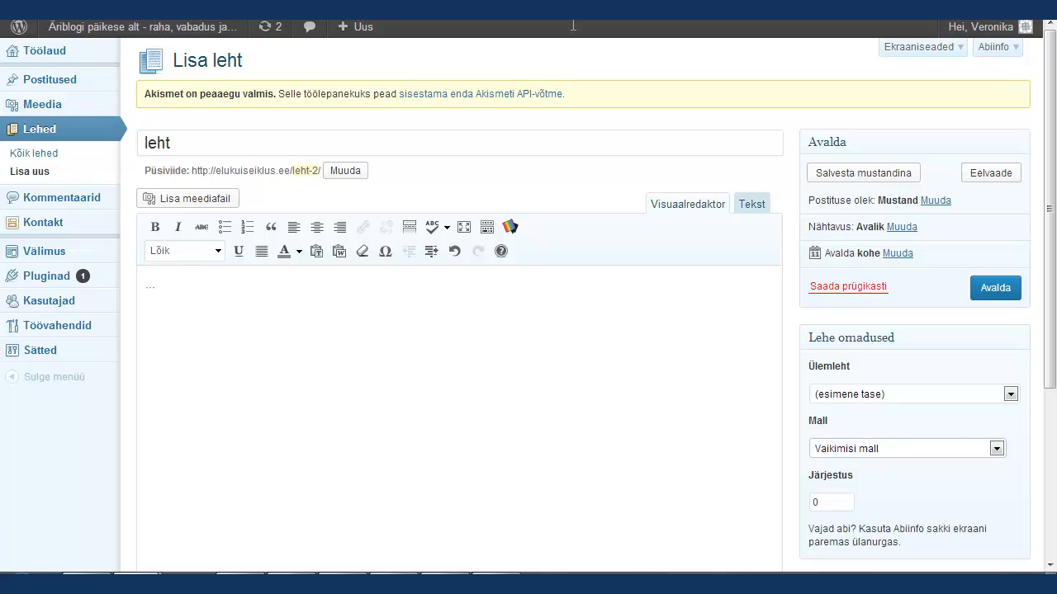
left_click(998, 297)
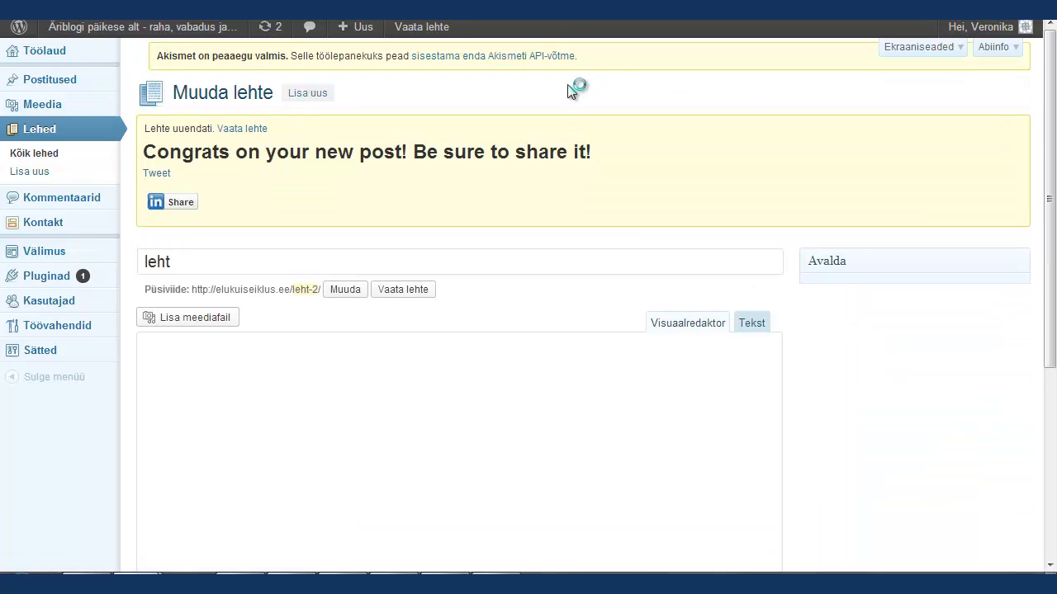
- Reload the live blog and open the new "leht" page from the site navigation
key("ctrl+Tab")
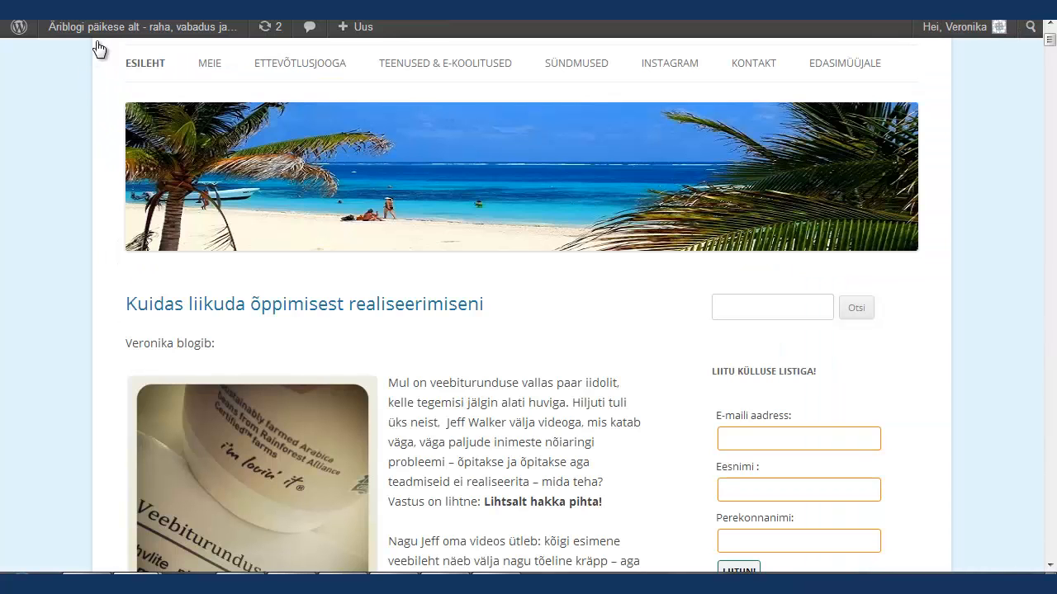
key("F5")
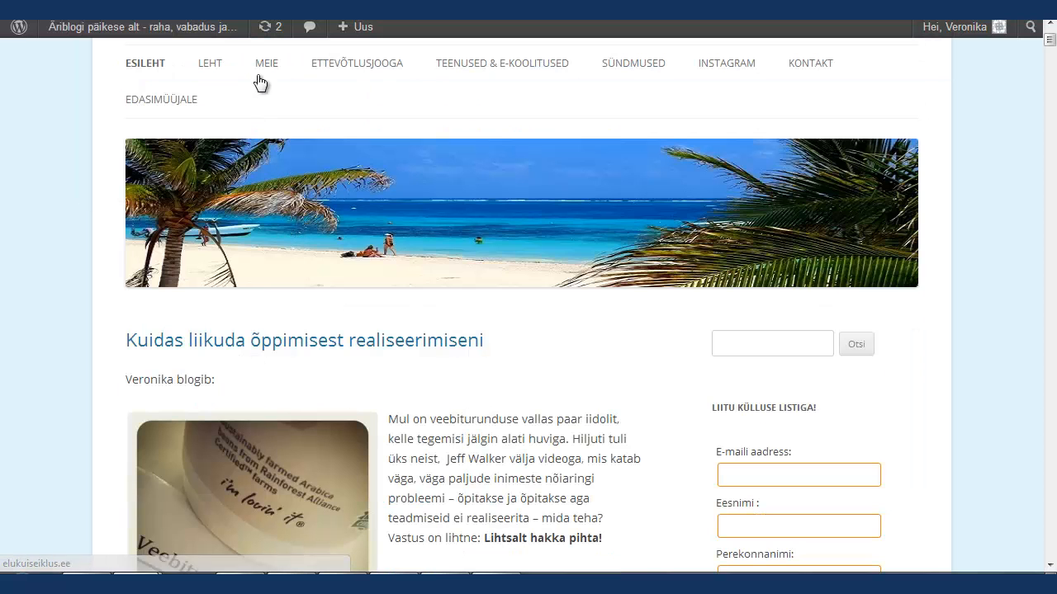
left_click(208, 71)
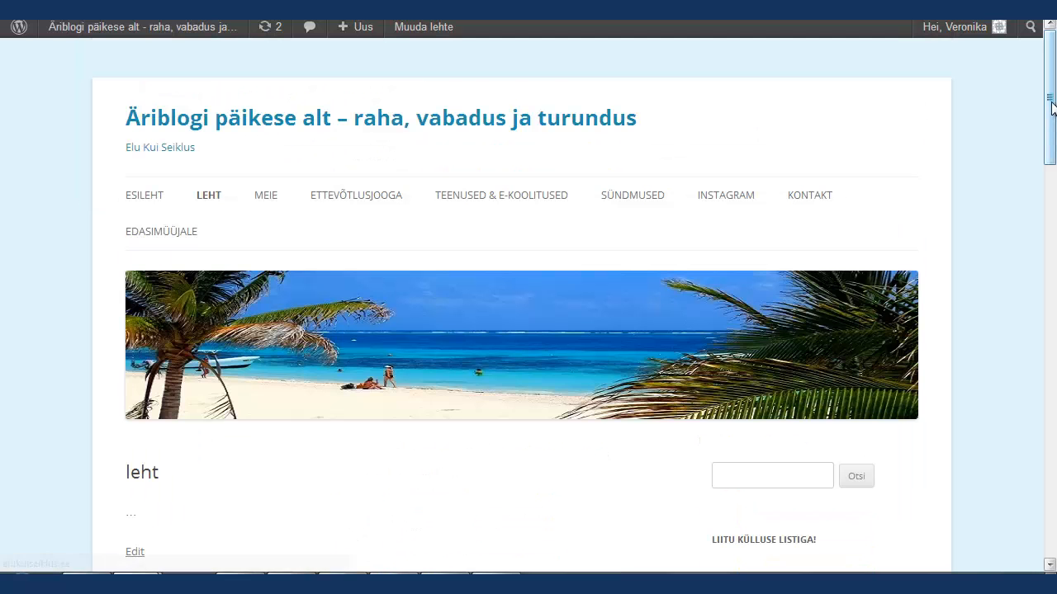
mouse_move(1049, 106)
left_mouse_down()
mouse_move(1052, 189)
mouse_move(1050, 95)
left_mouse_up()
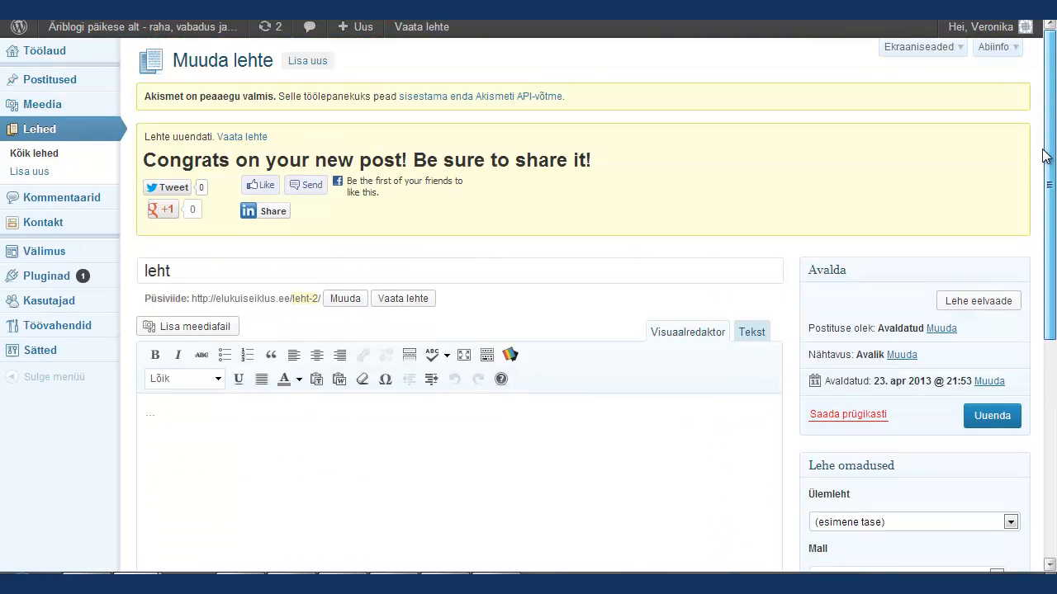
- Add a page titled "Alamleht" with ".." as content, set its parent page to "leht", and publish it
left_click(37, 172)
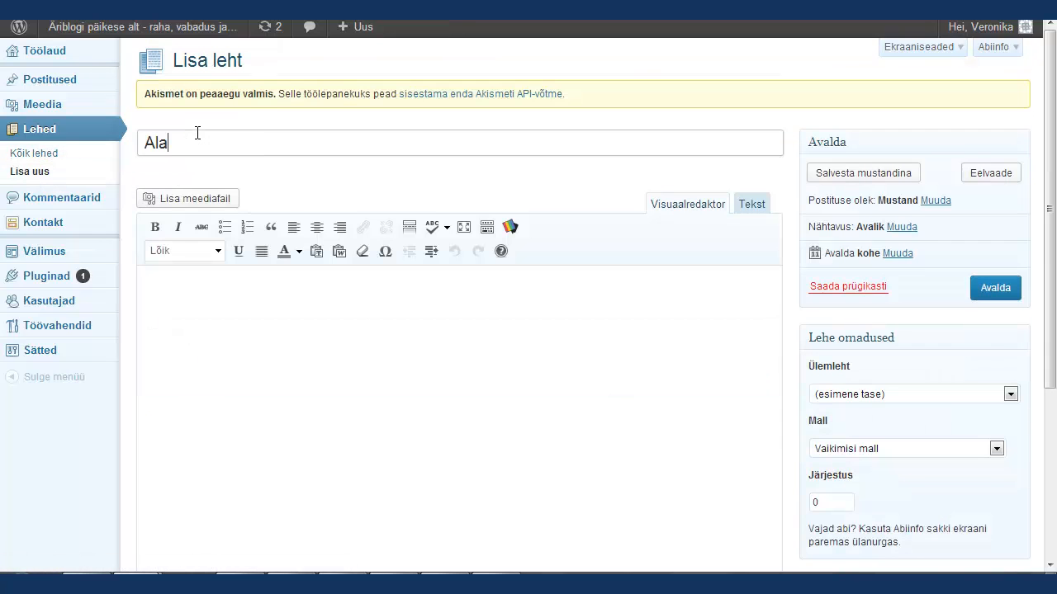
left_click(354, 317)
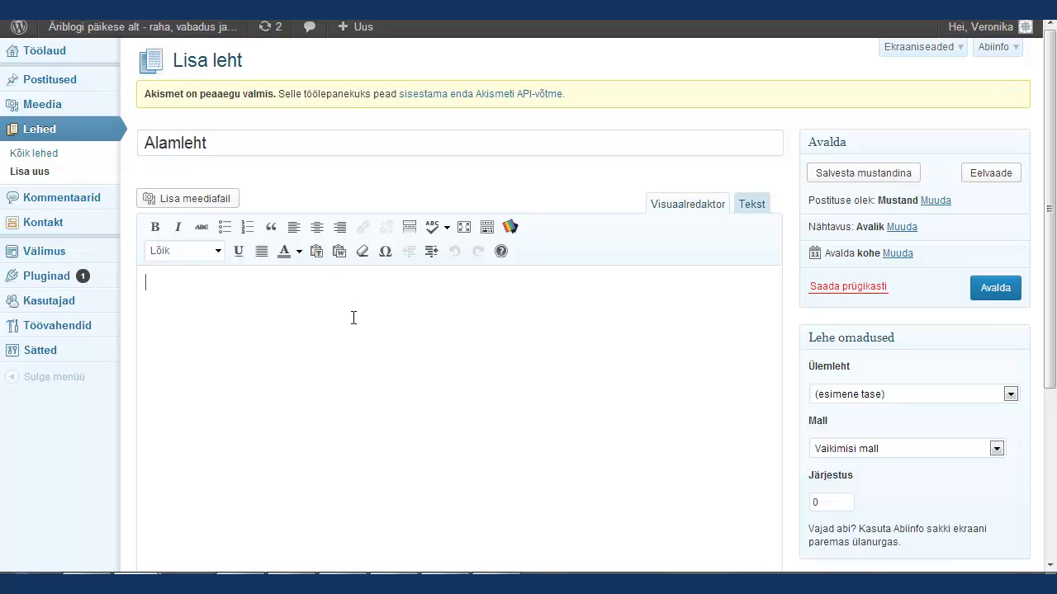
left_click(866, 394)
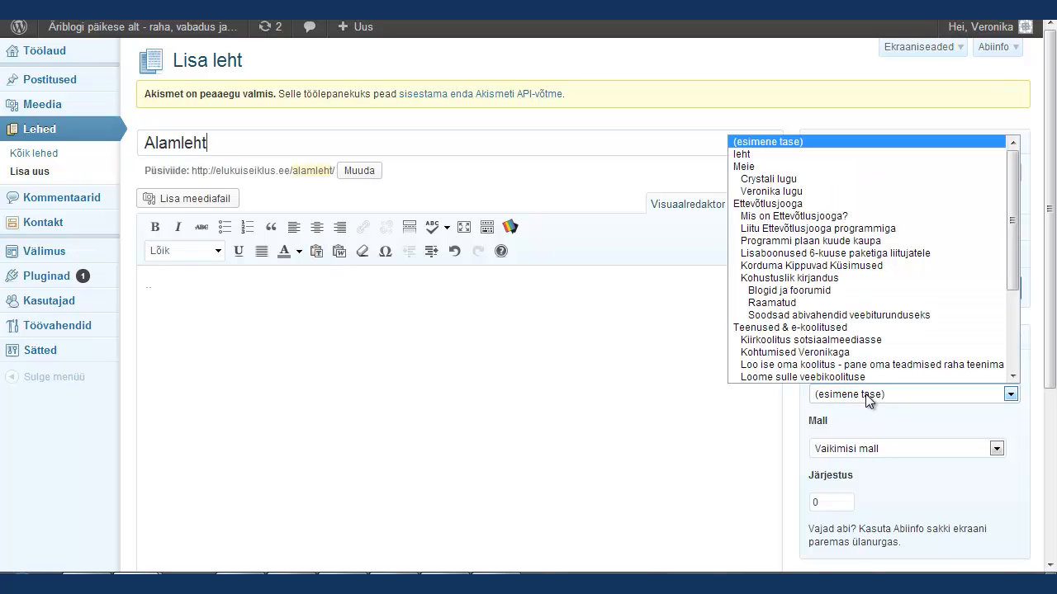
left_click(805, 156)
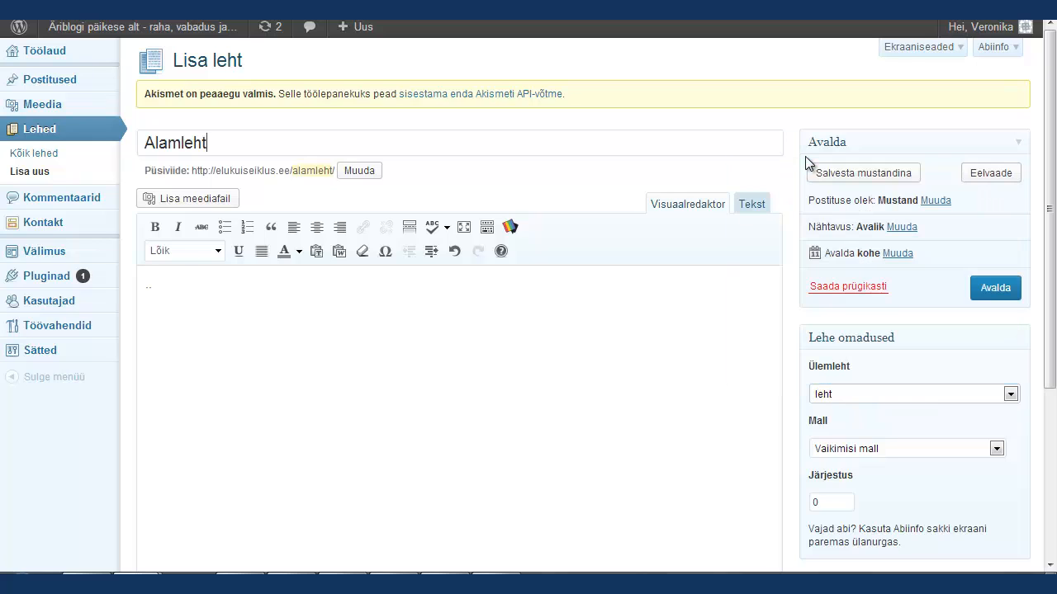
left_click(997, 288)
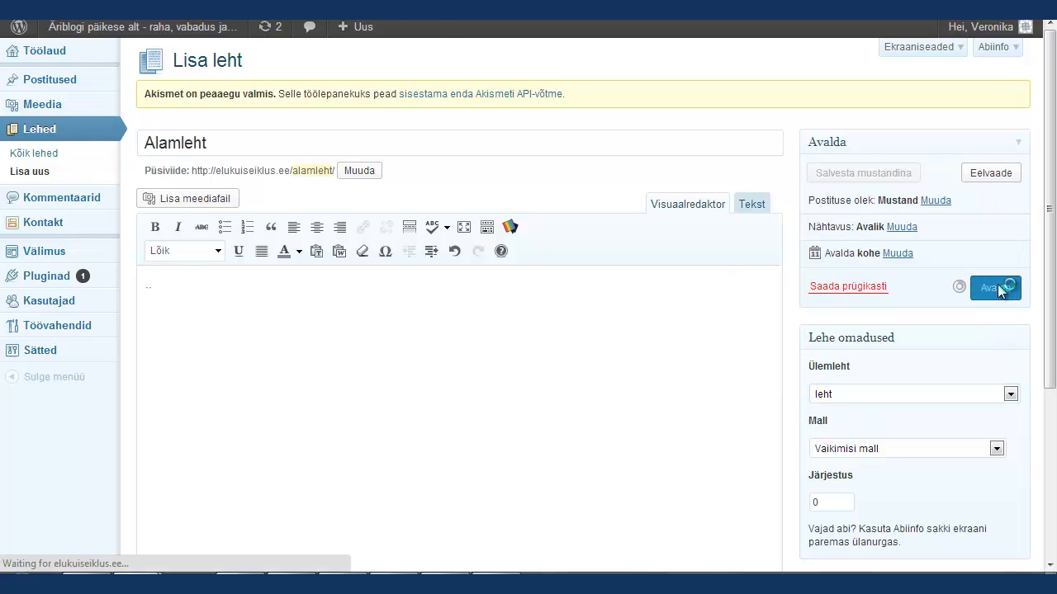
- Reload the live site and open the "Alamleht" subpage listed beneath "leht" in the navigation
left_click(113, 25)
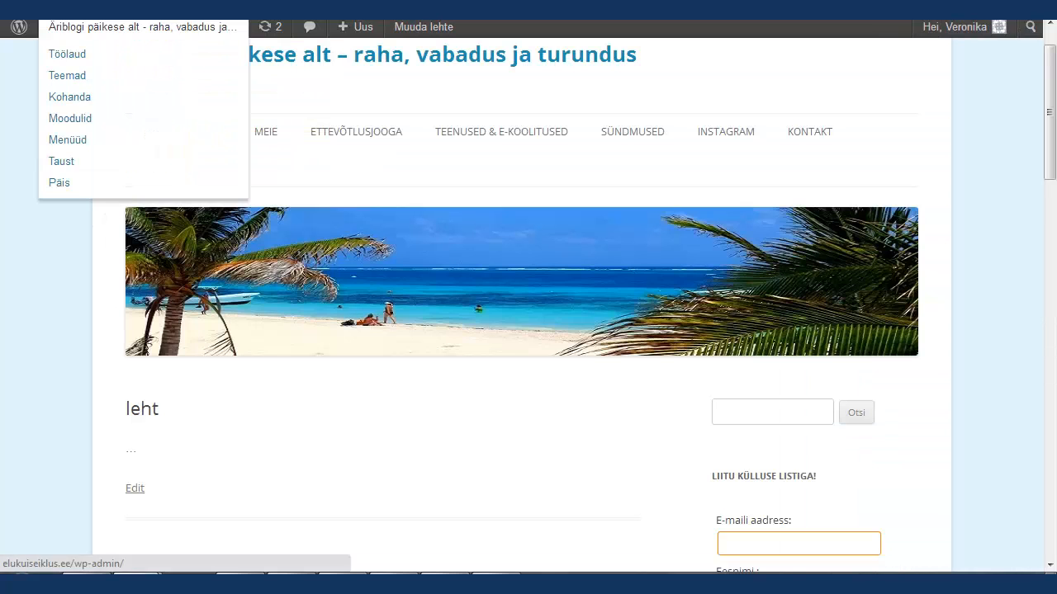
key("F5")
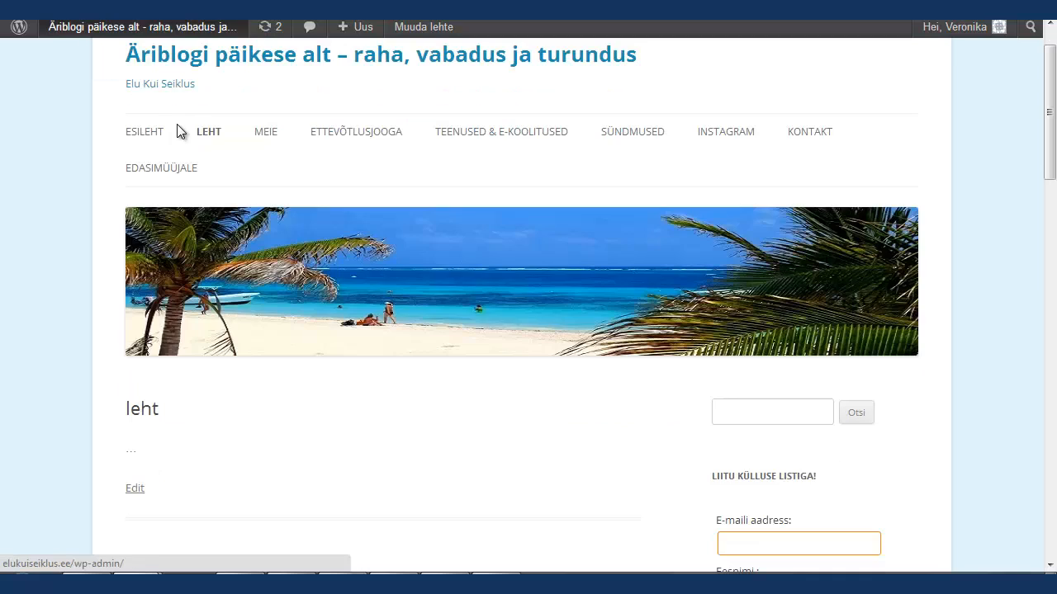
mouse_move(208, 133)
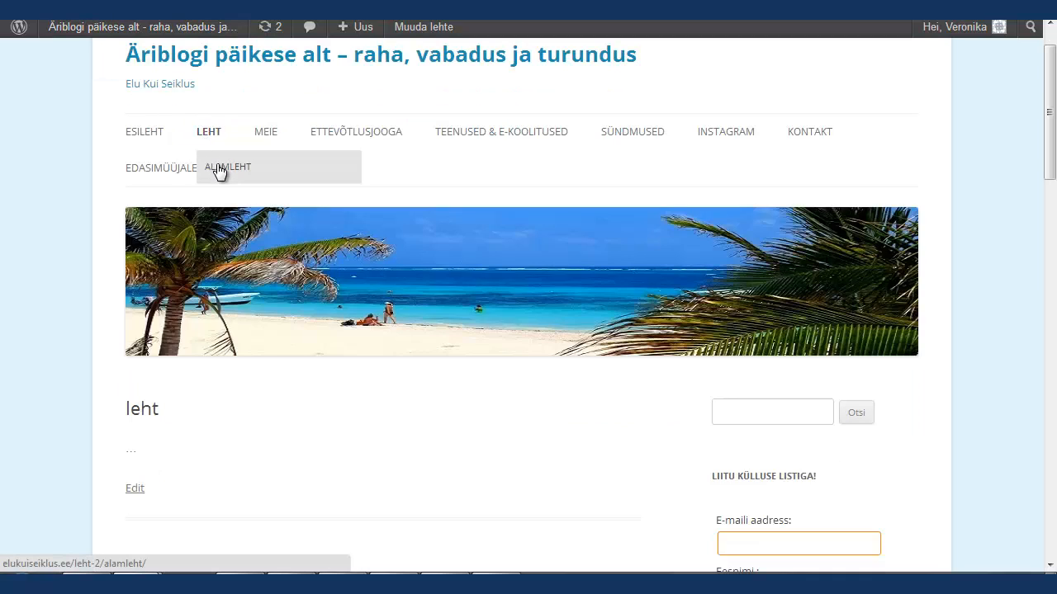
left_click(218, 169)
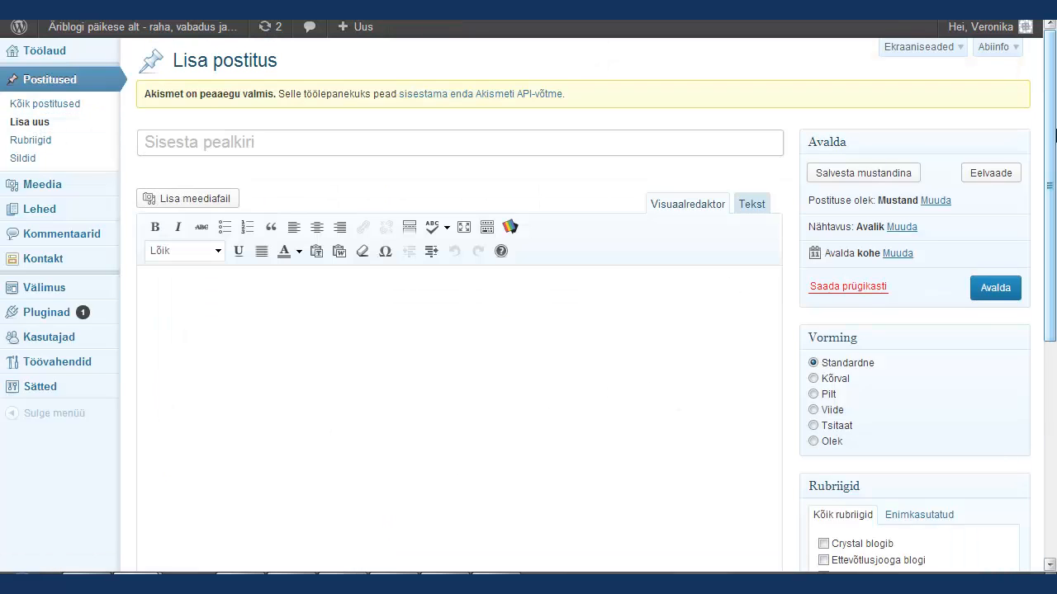
- Title the new post "testpostitus" and insert the first media library image at size Suur – 625 × 625
left_click_drag(1052, 142, 1052, 173)
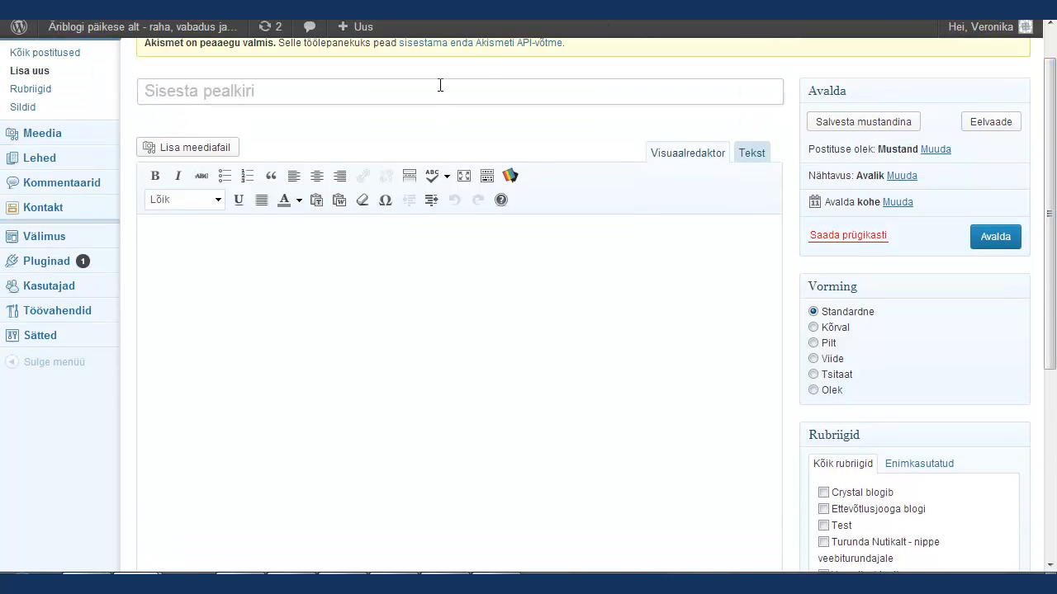
type("testpostitus")
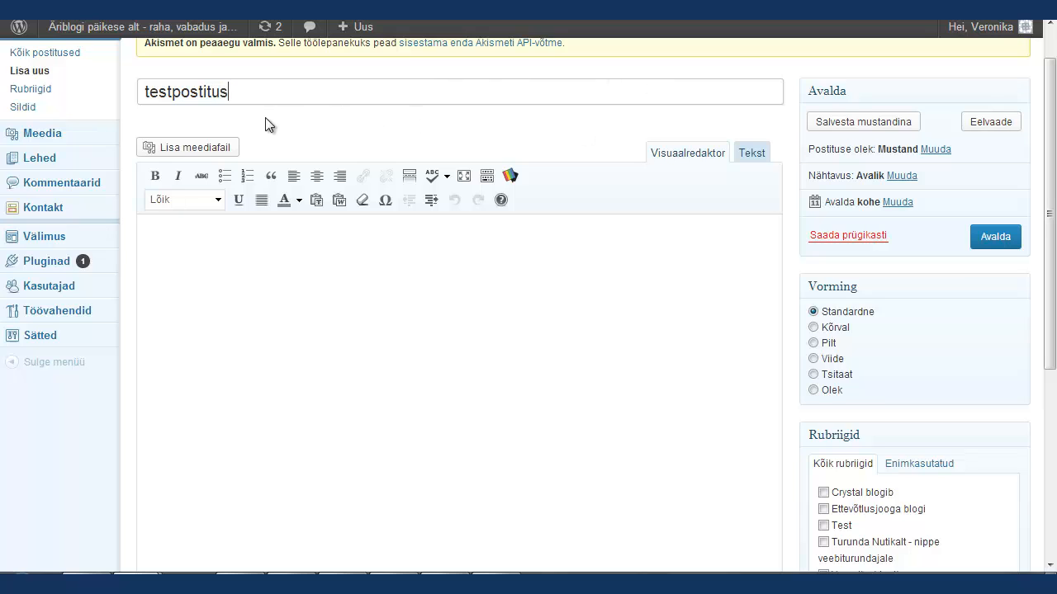
left_click(212, 148)
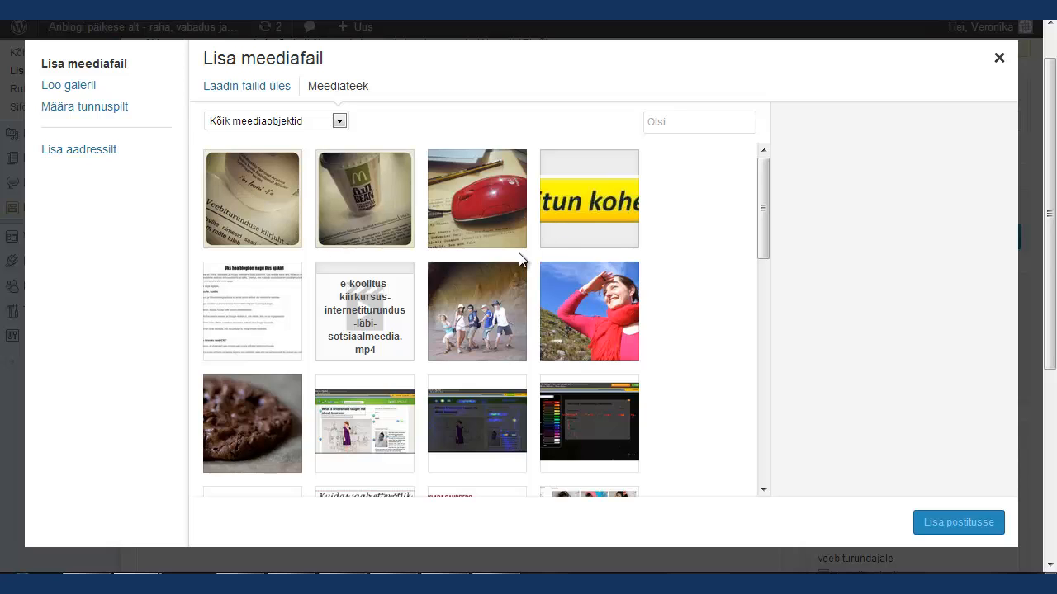
left_click(239, 208)
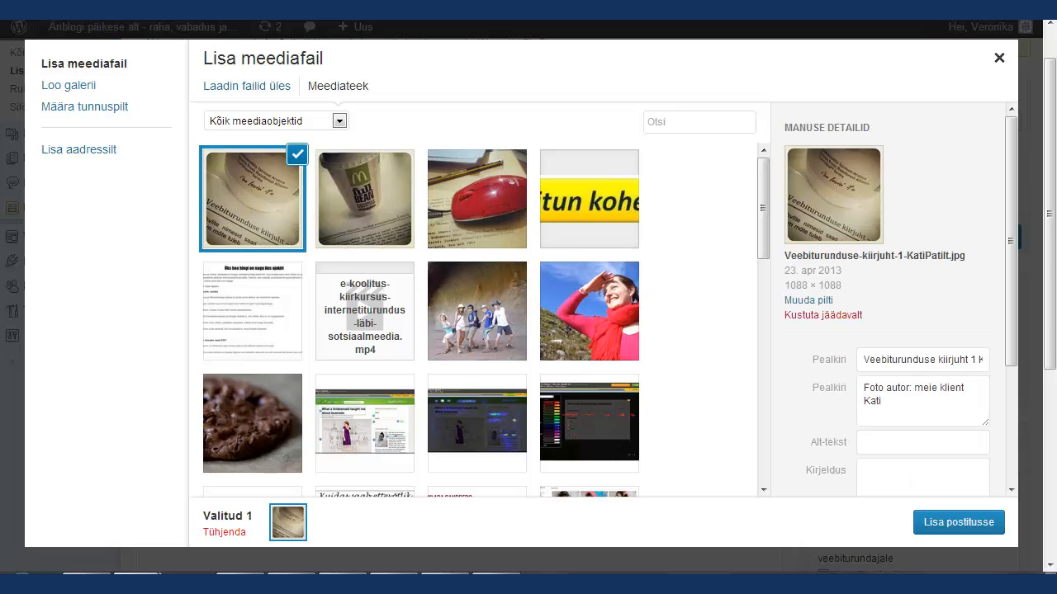
left_click_drag(1013, 356, 978, 464)
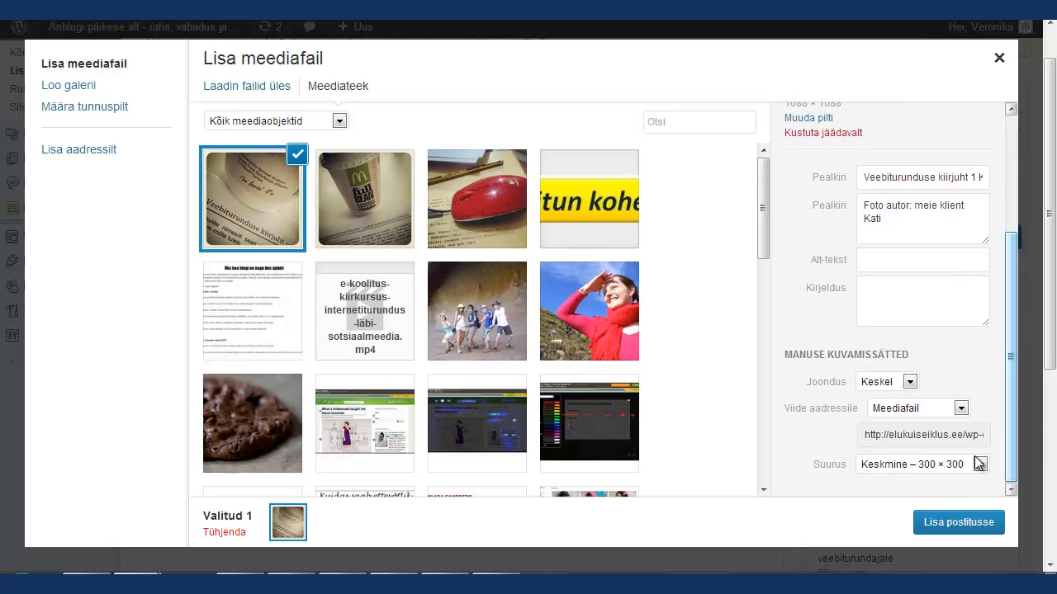
left_click(978, 465)
left_click(949, 502)
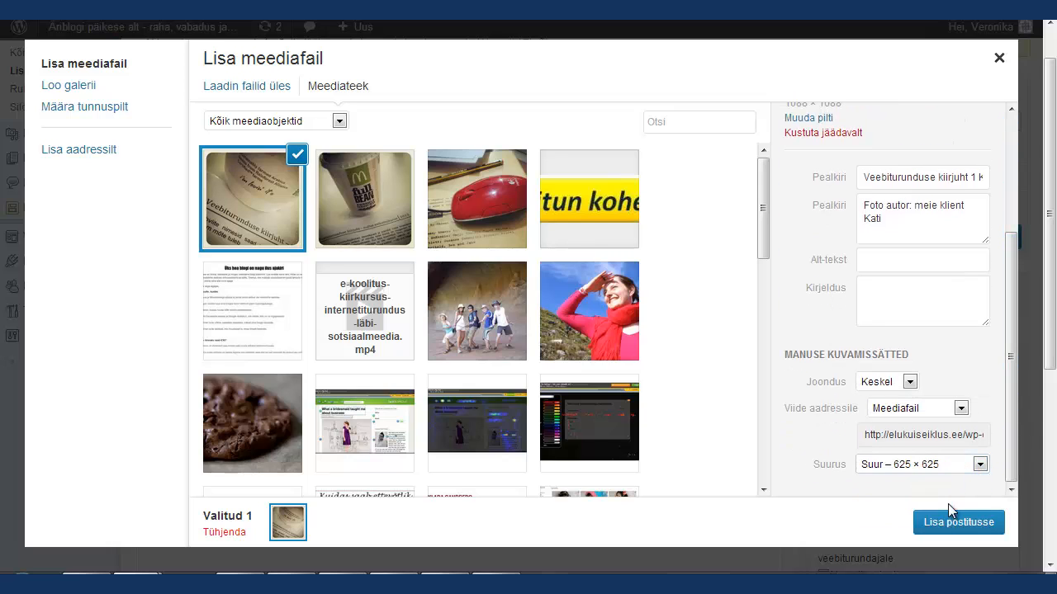
left_click(945, 517)
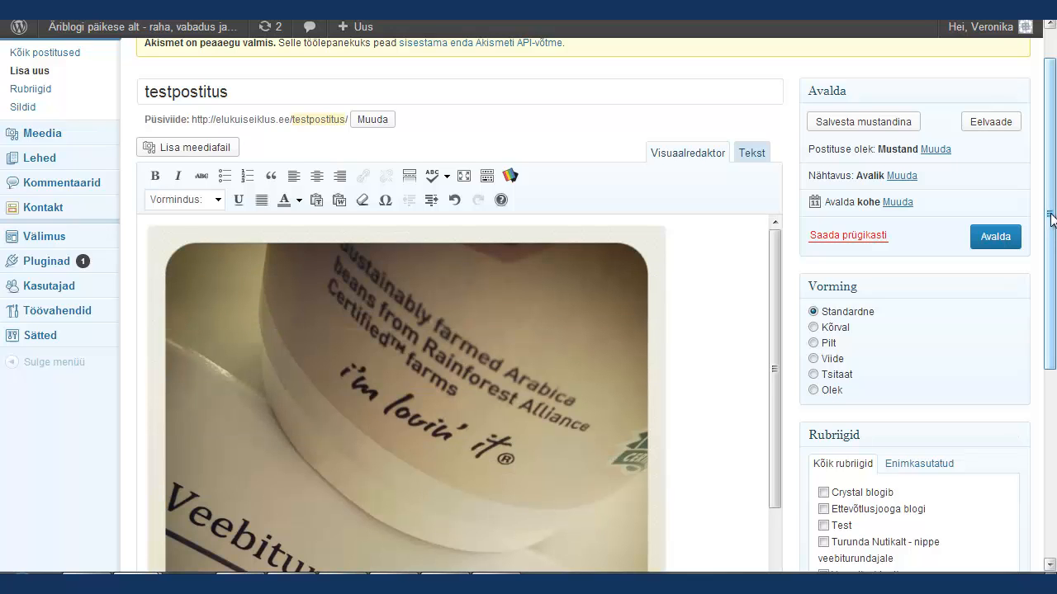
- Assign the post to the categories Test, "Turunda Nutikalt - nippe veebiturundajale" and the last one listed
left_click_drag(1050, 216, 1046, 339)
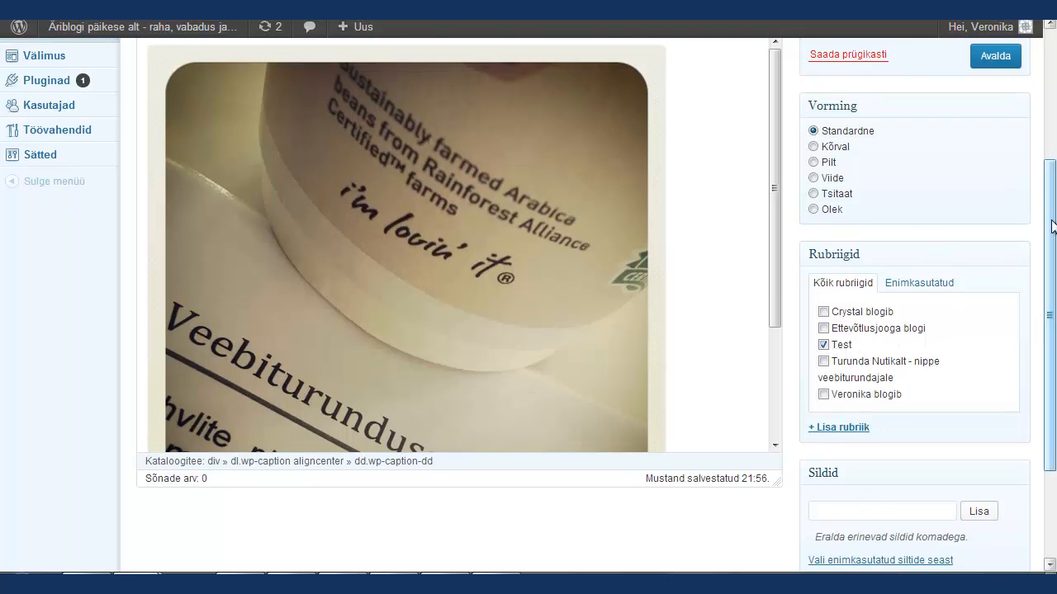
left_click_drag(1051, 224, 1050, 220)
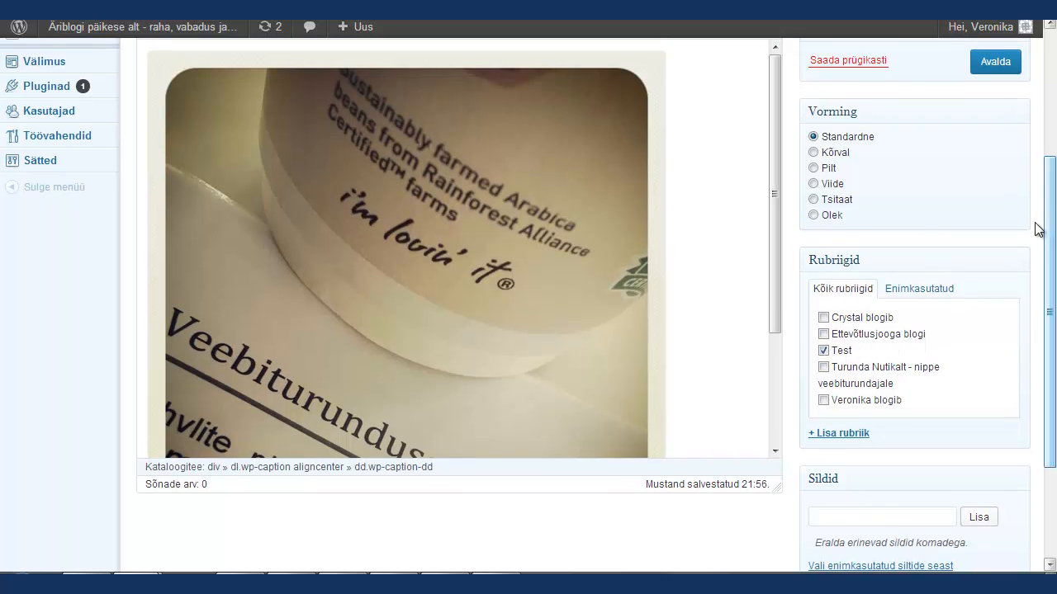
left_click(823, 366)
left_click_drag(1050, 275, 1048, 367)
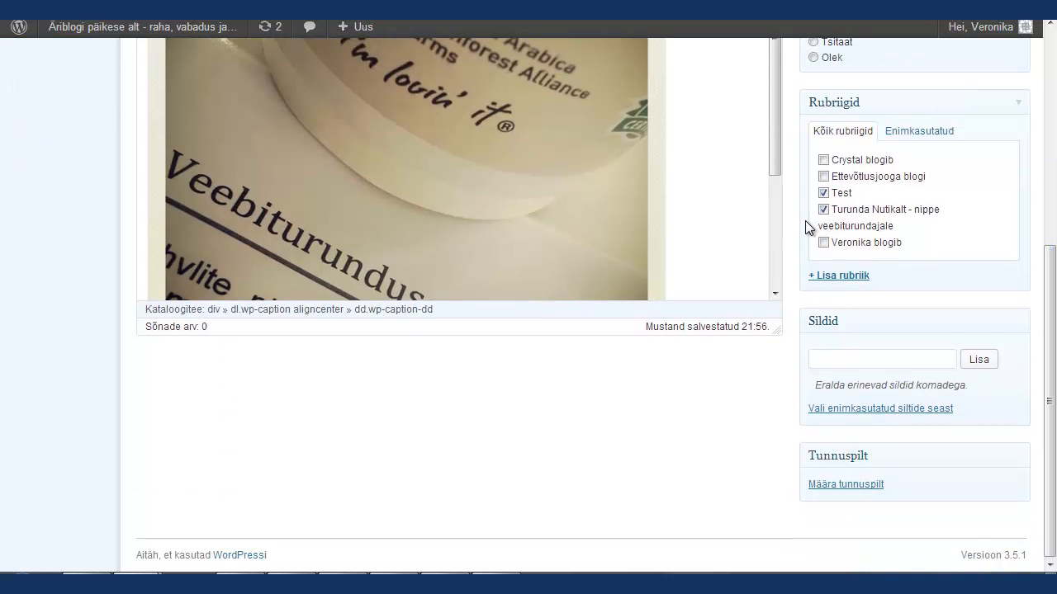
left_click(823, 243)
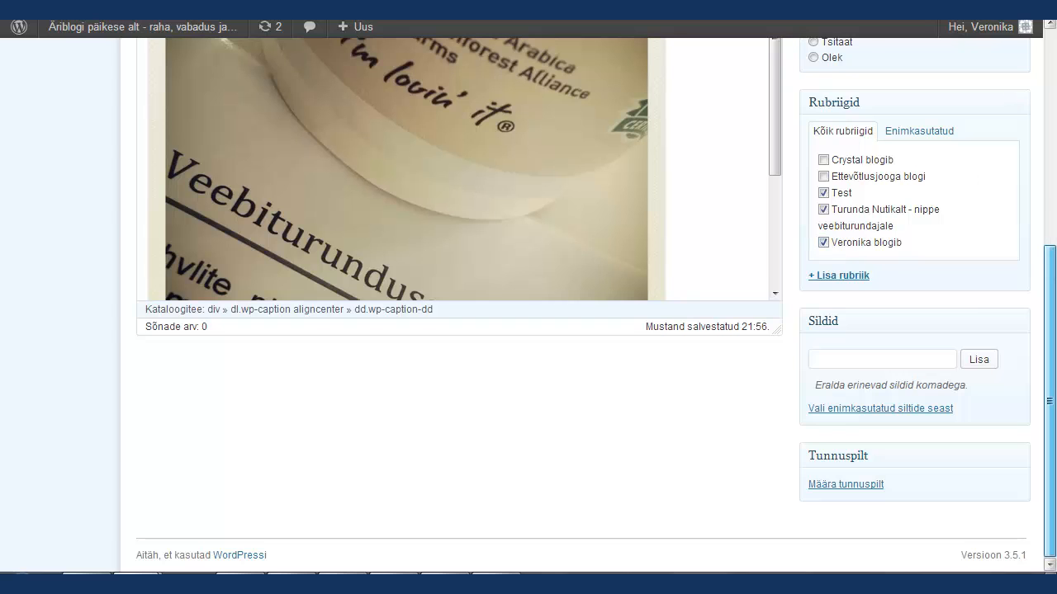
- Publish the "testpostitus" post and view it on the blog's home page
left_click_drag(1050, 258, 1053, 81)
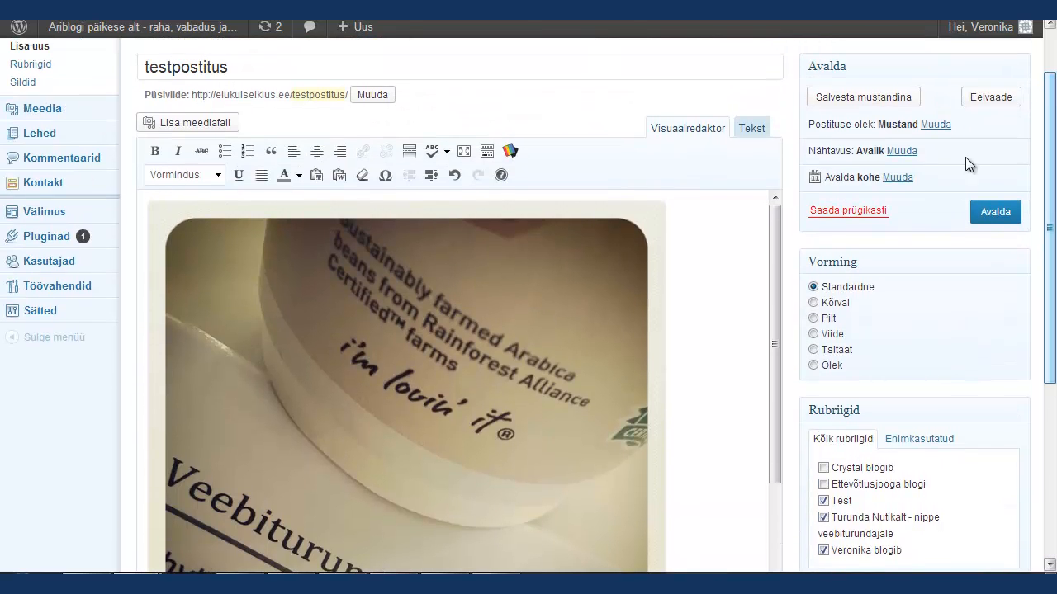
left_click(993, 212)
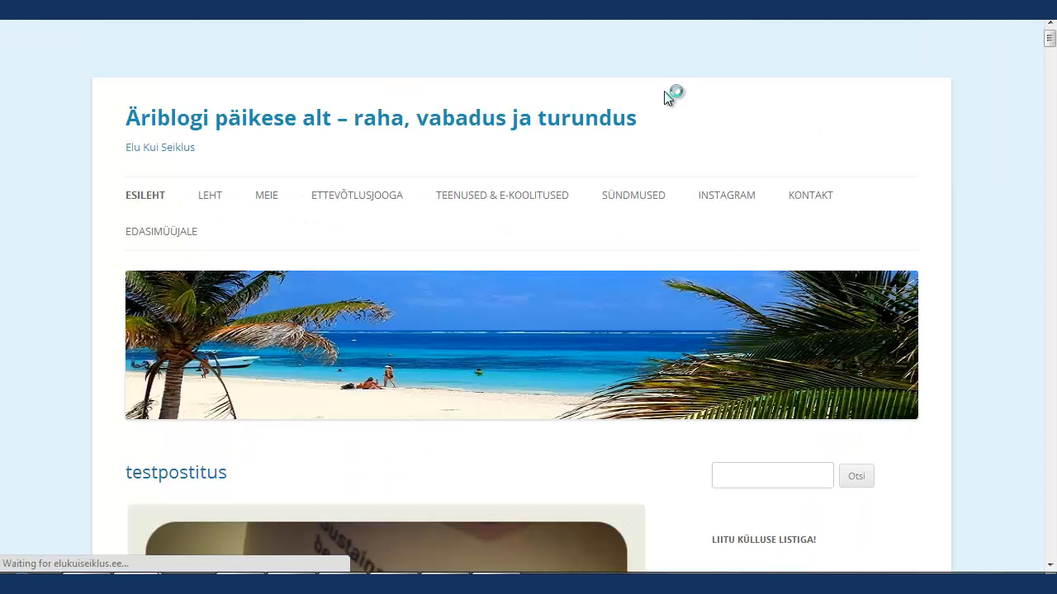
mouse_move(1050, 38)
left_mouse_down()
mouse_move(1053, 62)
mouse_move(1050, 42)
left_mouse_up()
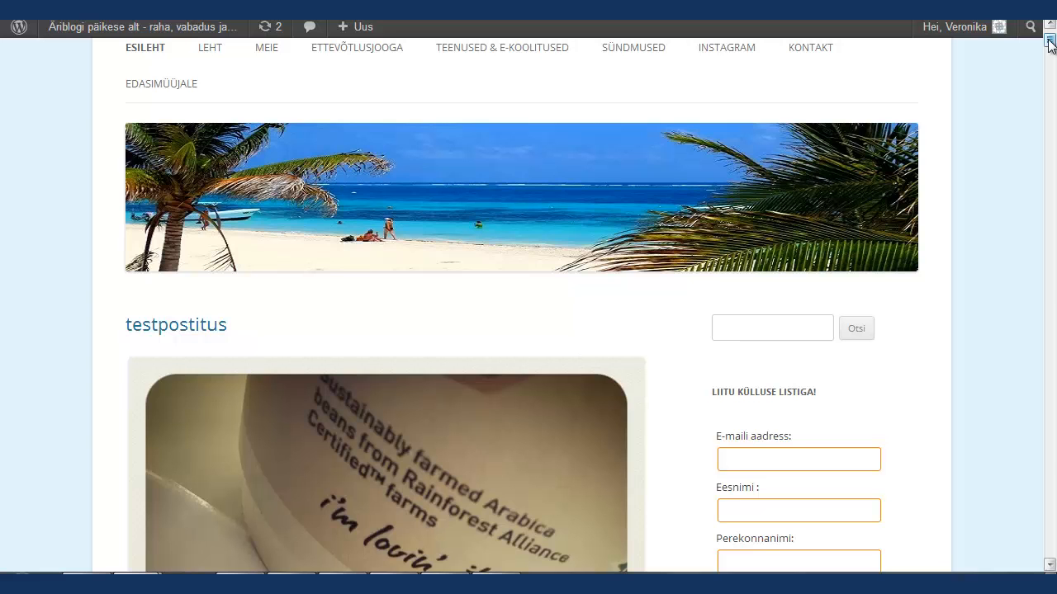
- Open the Test category archive from the live blog's category list and view the "testpostitus" post there
left_click_drag(1050, 45, 1050, 53)
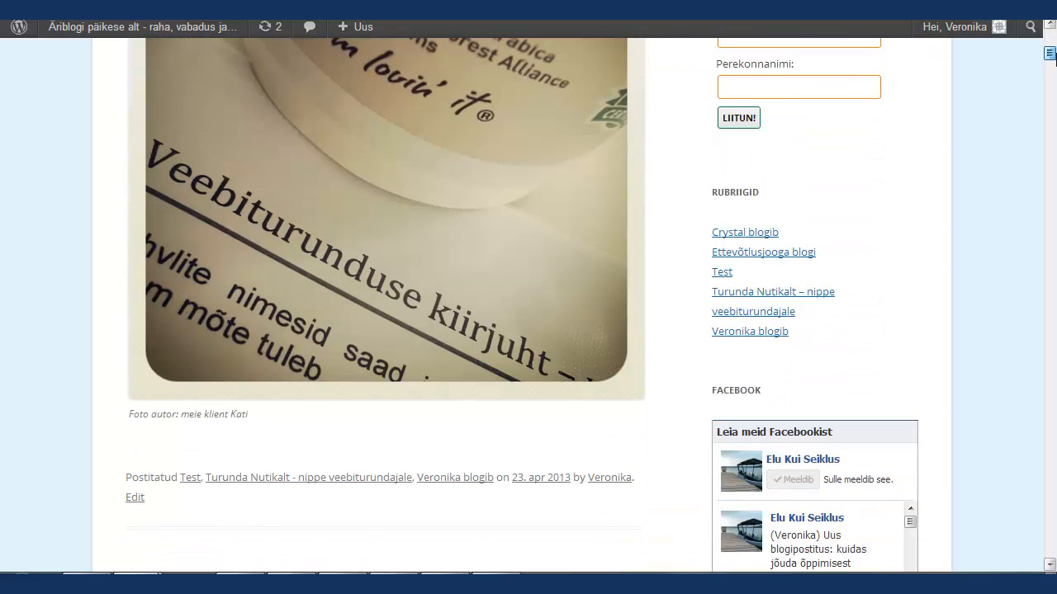
left_click(719, 274)
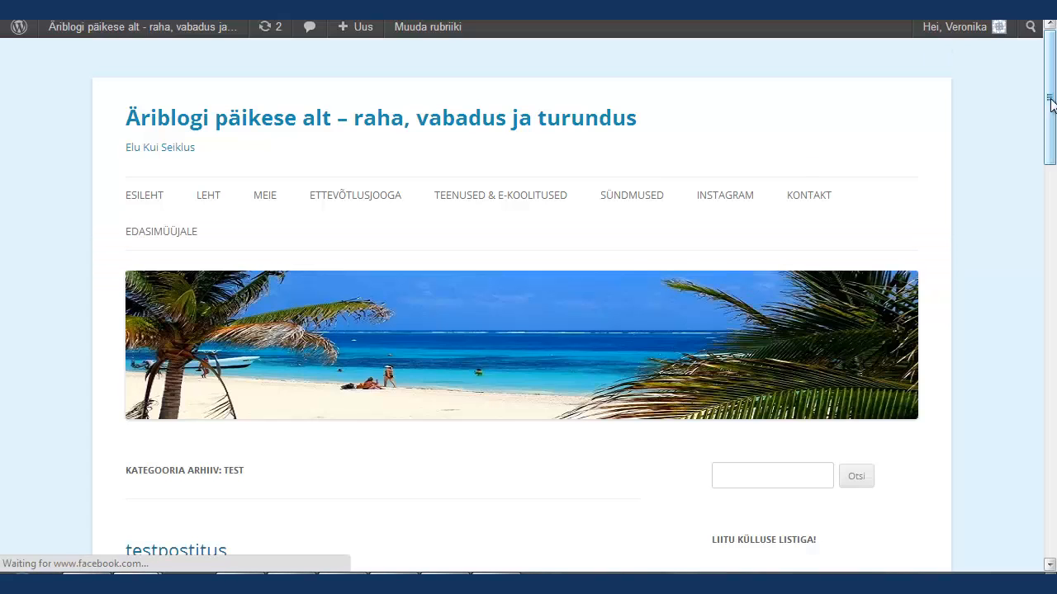
left_click_drag(1052, 104, 1050, 233)
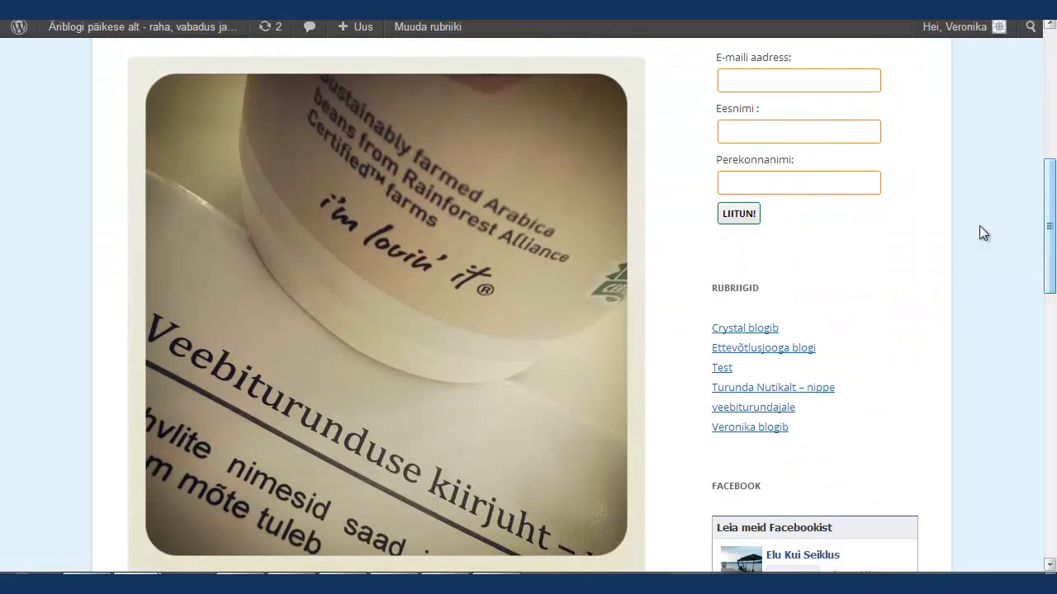
- Open the archive of the last category listed on the blog and check the "testpostitus" post in it
left_click(733, 429)
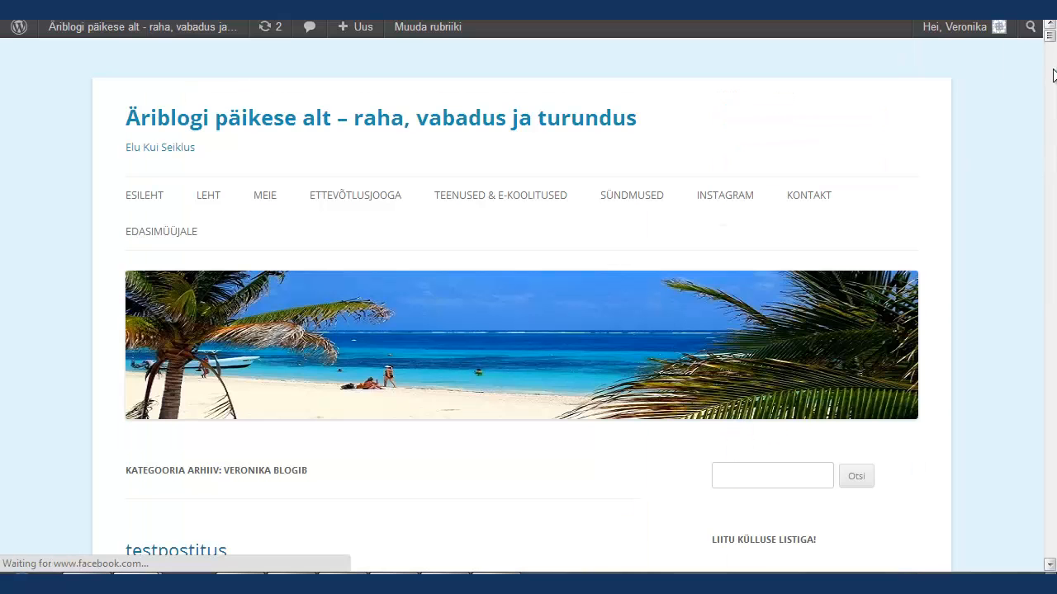
mouse_move(1050, 37)
left_mouse_down()
mouse_move(1049, 139)
mouse_move(1049, 37)
left_mouse_up()
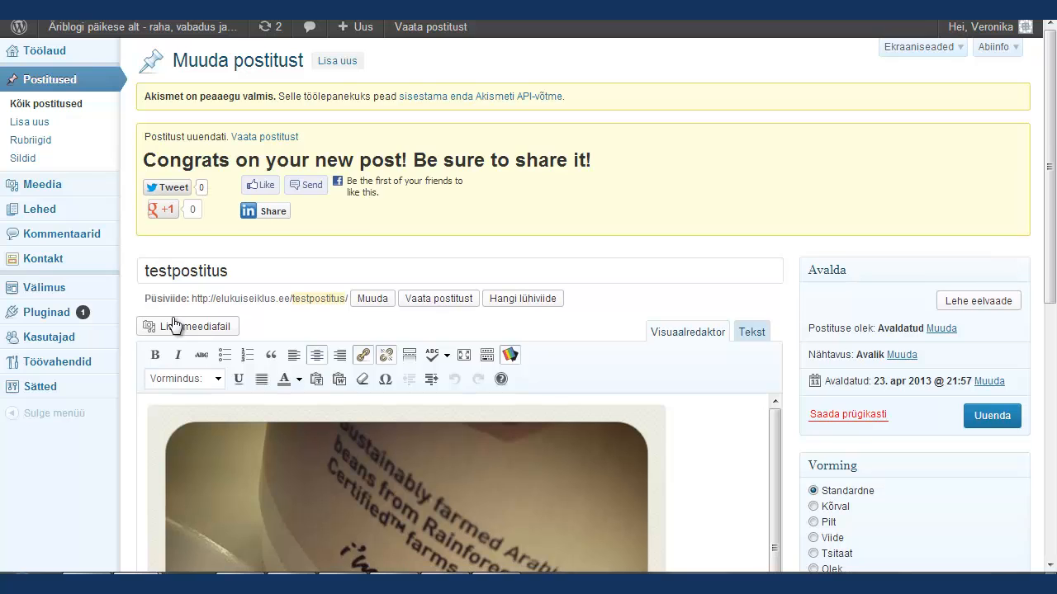
mouse_move(89, 206)
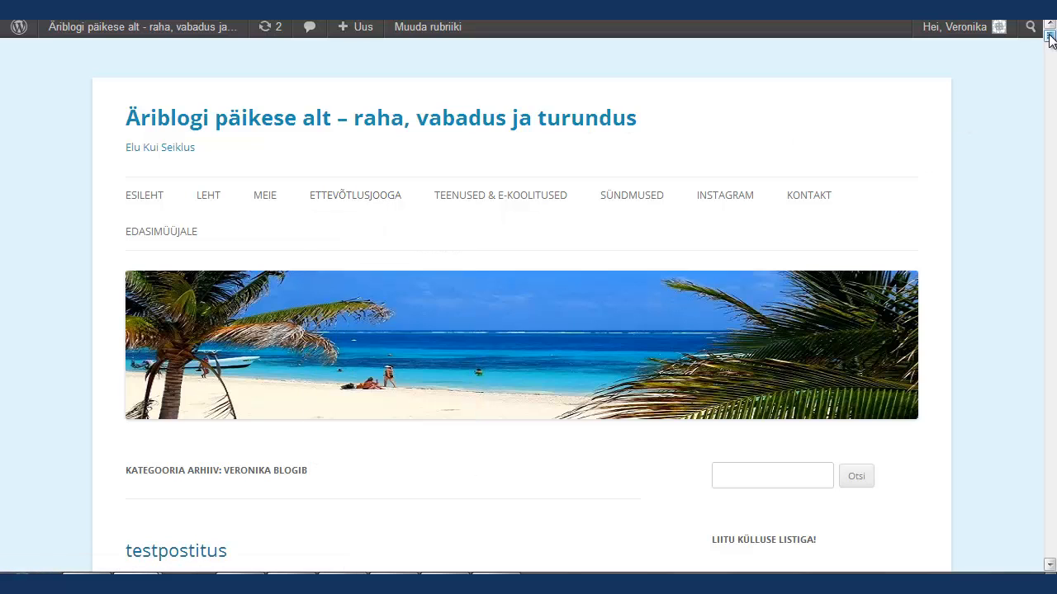
left_click_drag(1051, 39, 1050, 50)
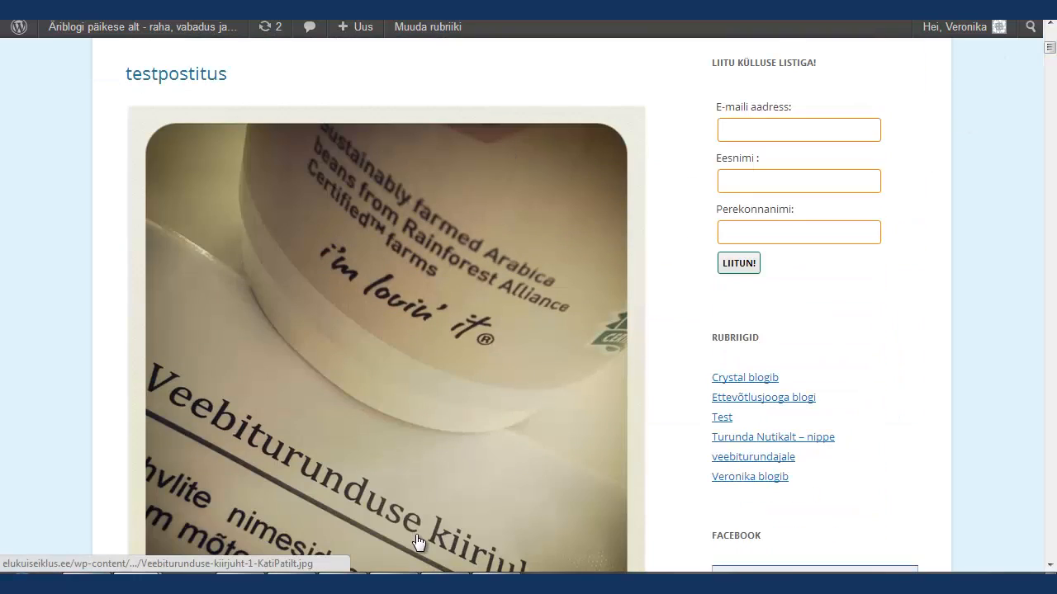